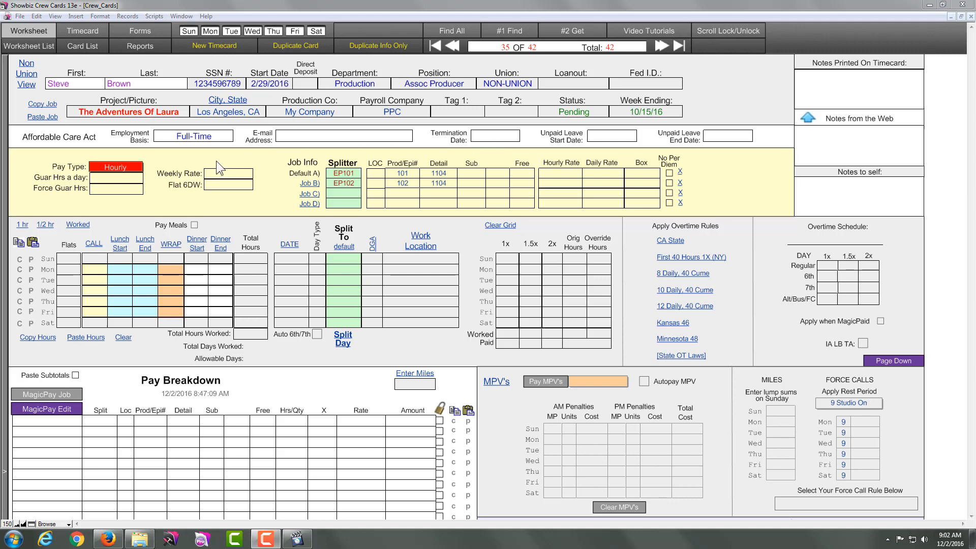
Keep the pay type Hourly, set default Job A's hourly rate to 25.00, and apply the CA State overtime rules
{"action": "left_click", "coordinate": [124, 167]}
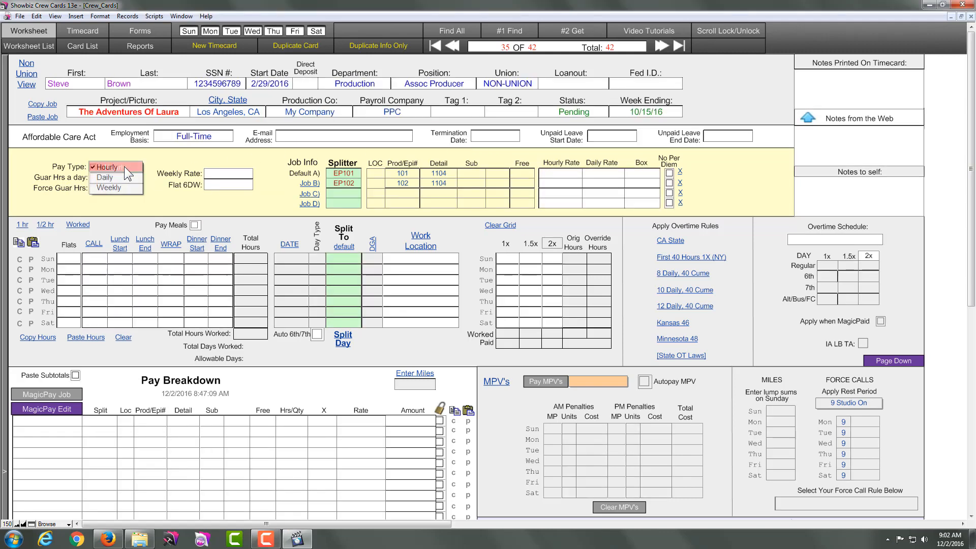
{"action": "left_click", "coordinate": [122, 167]}
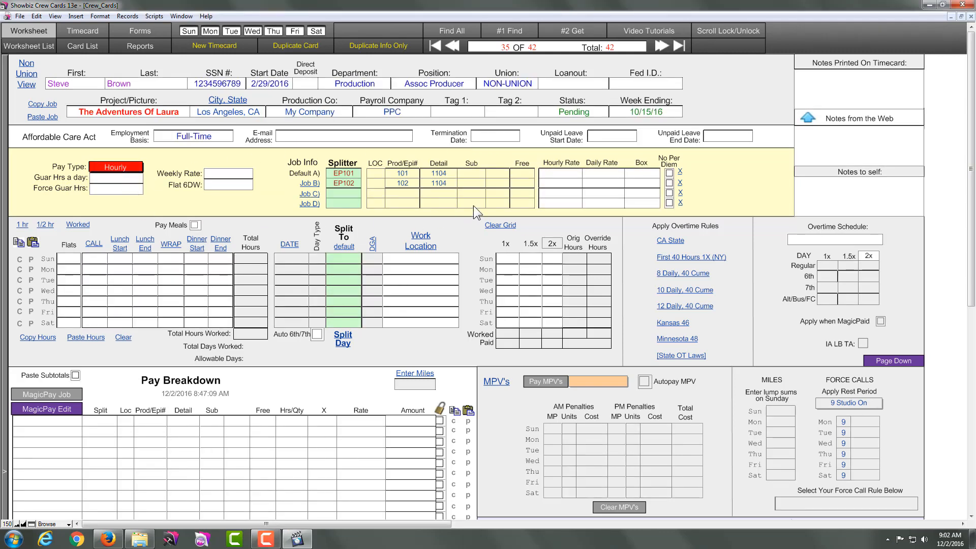
{"action": "left_click", "coordinate": [552, 174]}
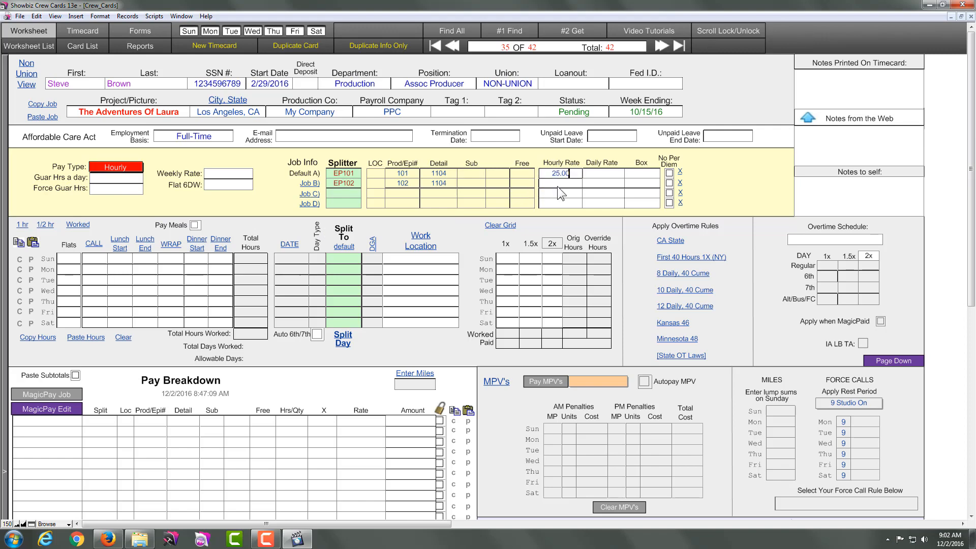
{"action": "left_click", "coordinate": [596, 154]}
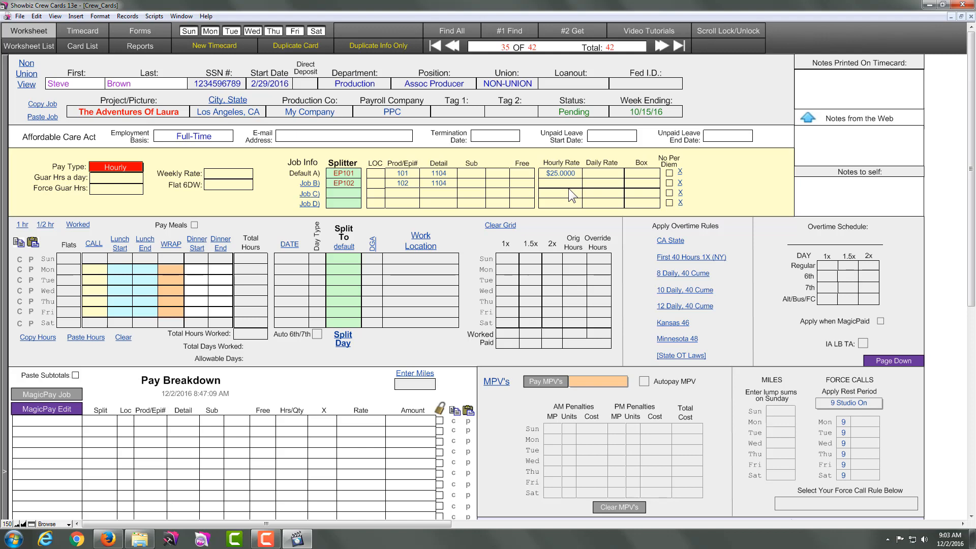
{"action": "left_click", "coordinate": [674, 243]}
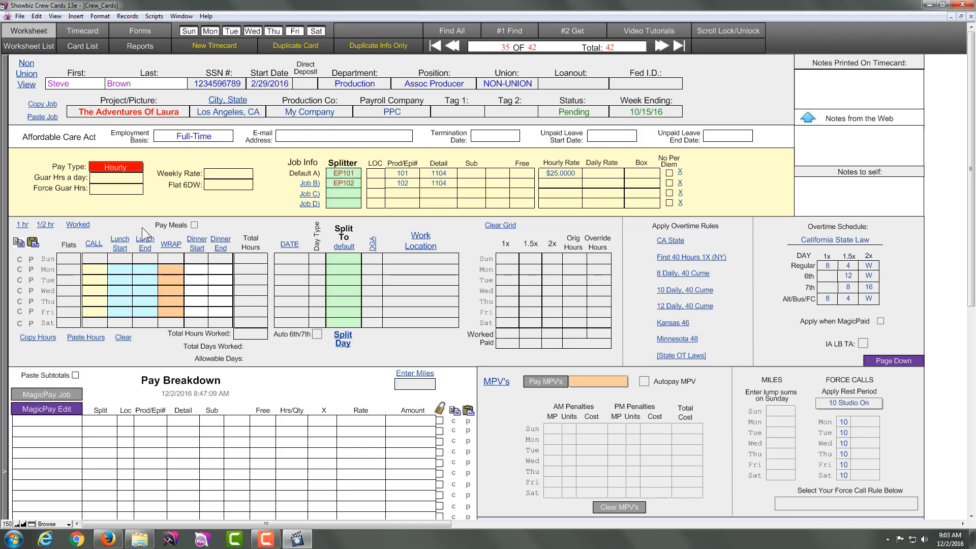
Enter Monday's hours: call 8, lunch start 14, lunch end 15 and wrap 21
{"action": "left_click", "coordinate": [94, 272]}
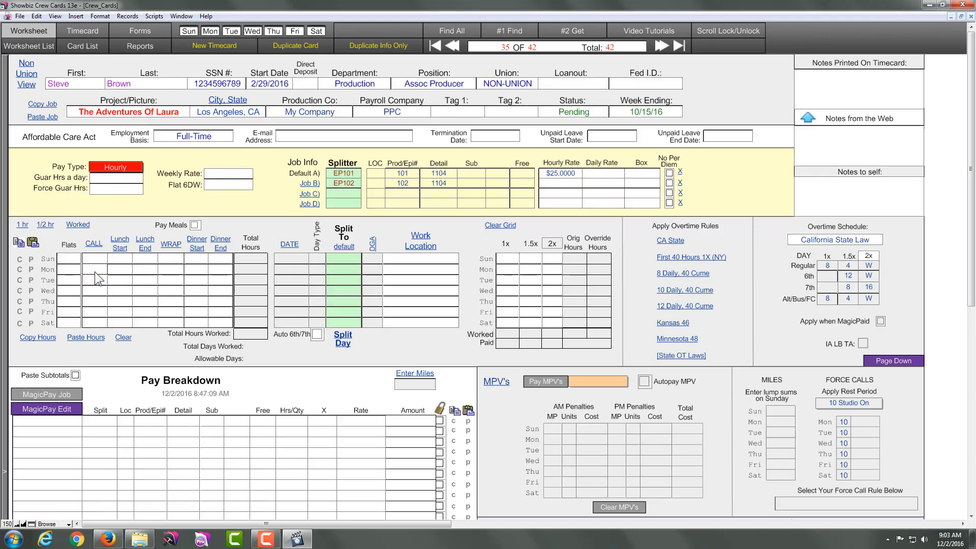
{"action": "type", "text": "8"}
{"action": "key", "text": "Tab"}
{"action": "type", "text": "14"}
{"action": "key", "text": "Tab"}
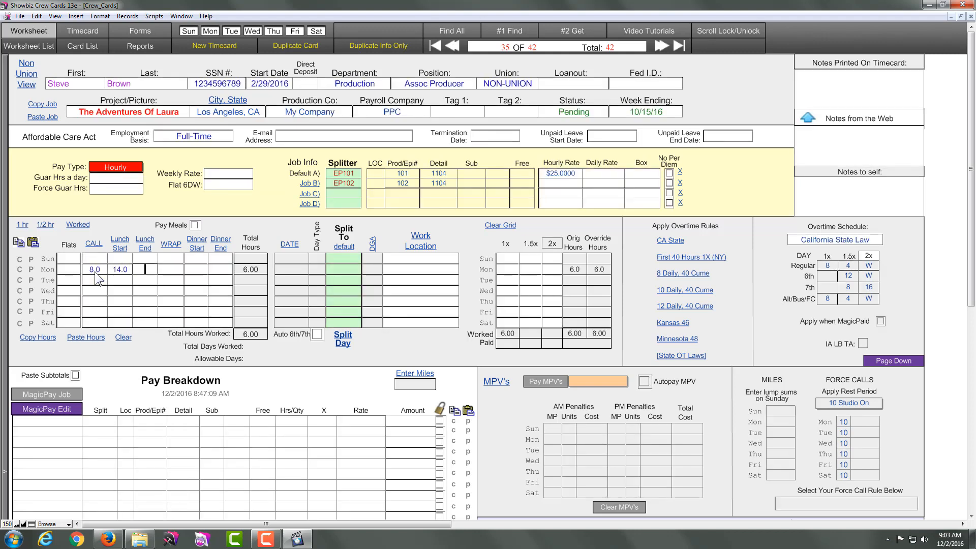
{"action": "type", "text": "15"}
{"action": "key", "text": "Tab"}
{"action": "type", "text": "21"}
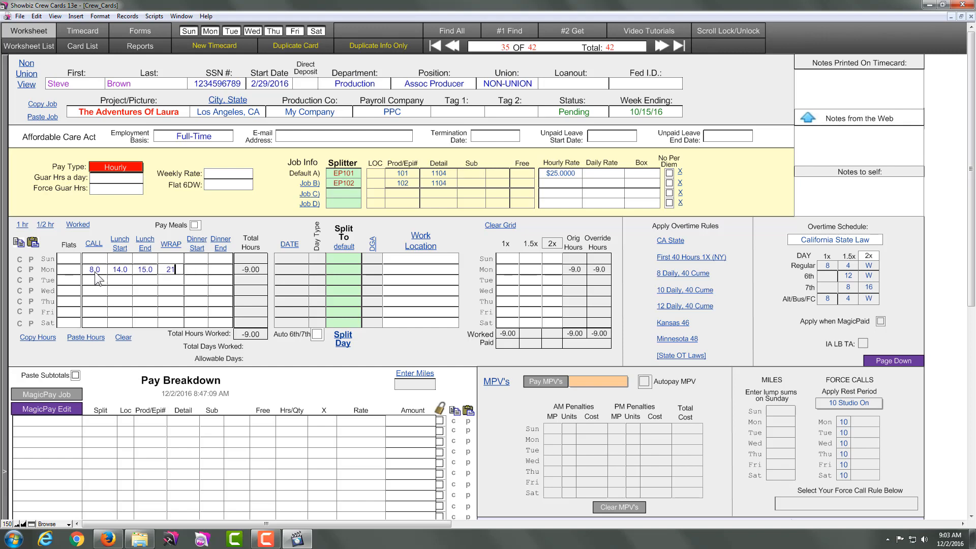
{"action": "key", "text": "Tab"}
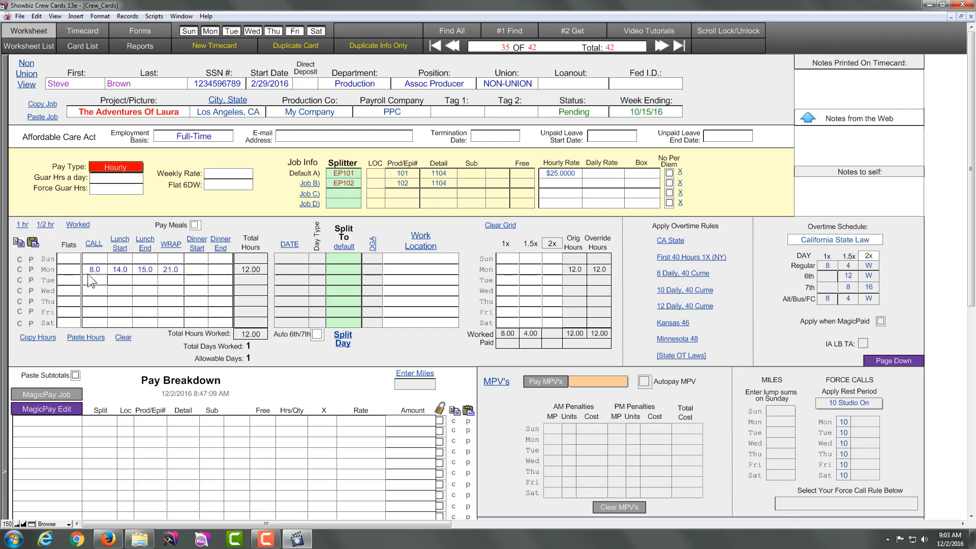
Copy Monday's hours to Tuesday, Wednesday, Thursday and Friday
{"action": "left_click", "coordinate": [28, 278]}
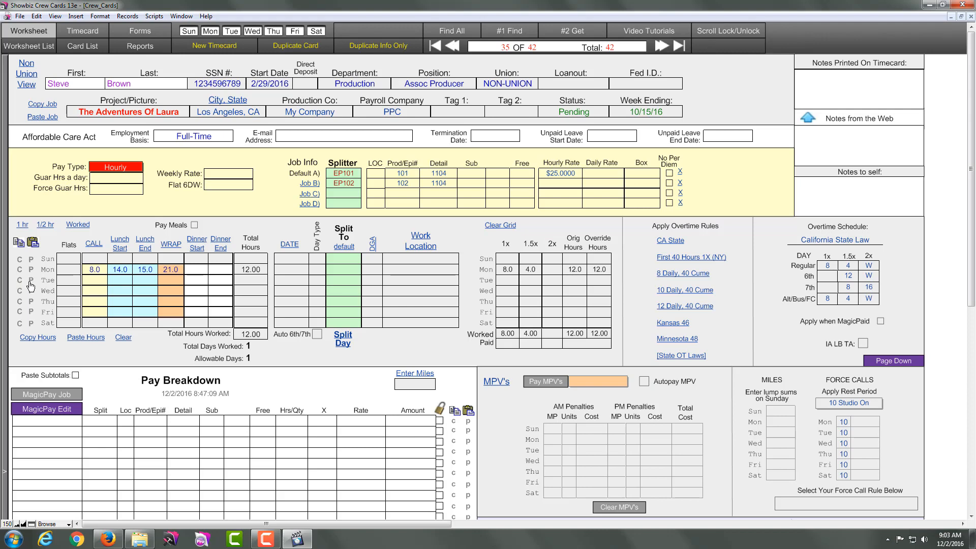
{"action": "left_click", "coordinate": [31, 280]}
{"action": "left_click", "coordinate": [31, 291]}
{"action": "left_click", "coordinate": [31, 302]}
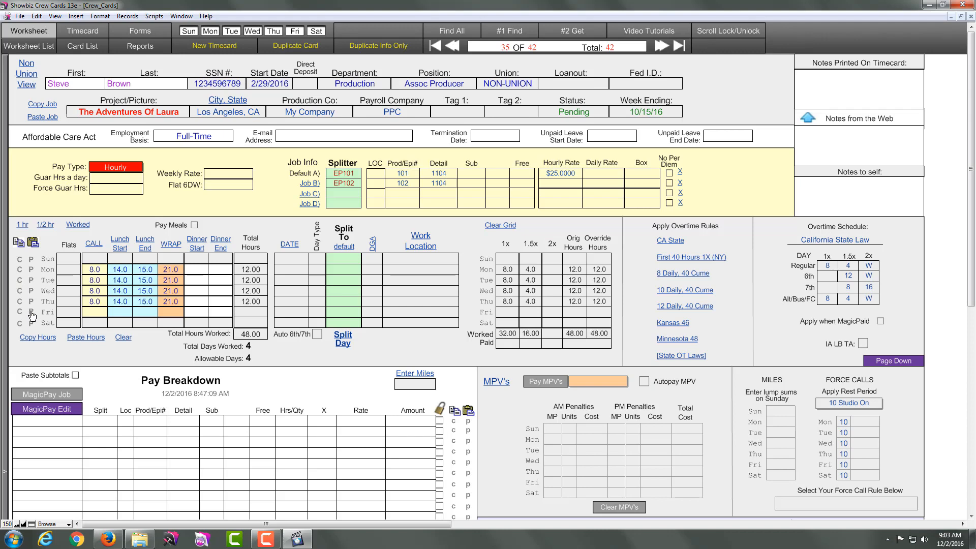
{"action": "left_click", "coordinate": [31, 312]}
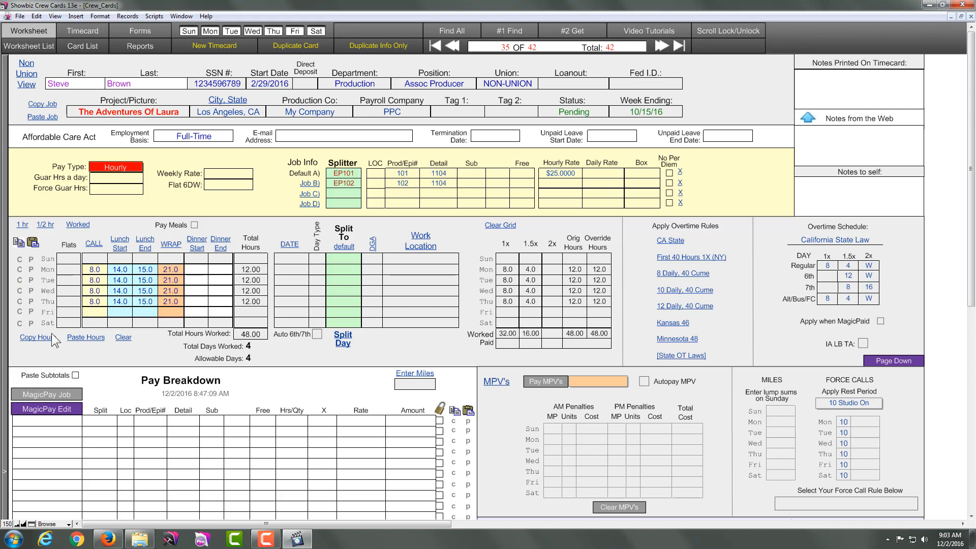
Change Friday's wrap time to 25 and calculate the pay breakdown with MagicPay Job
{"action": "left_click", "coordinate": [172, 312]}
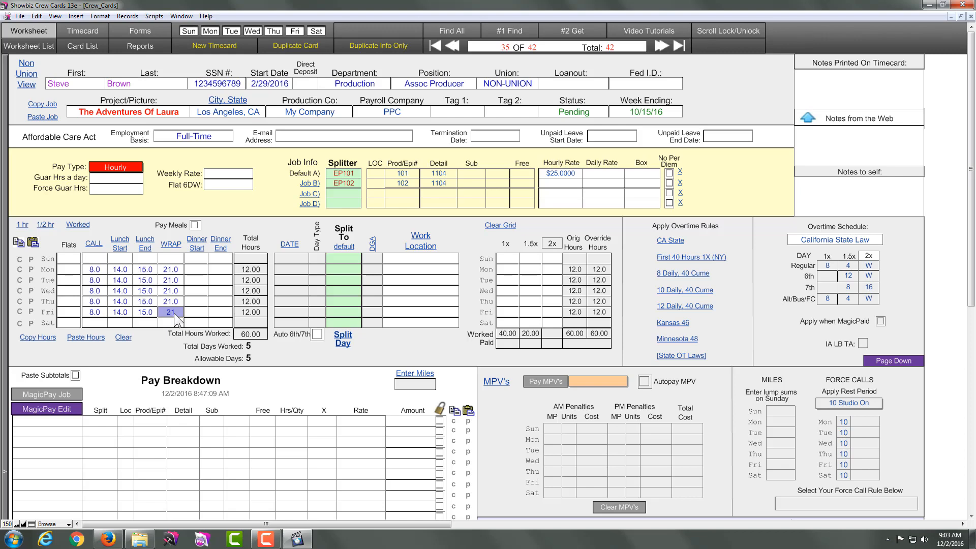
{"action": "type", "text": "25"}
{"action": "left_click", "coordinate": [133, 352]}
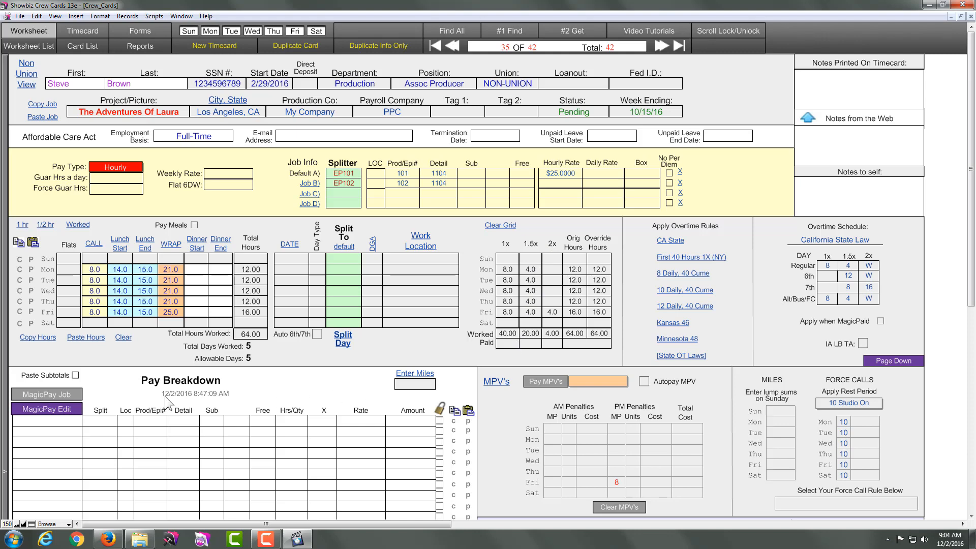
{"action": "left_click", "coordinate": [63, 395]}
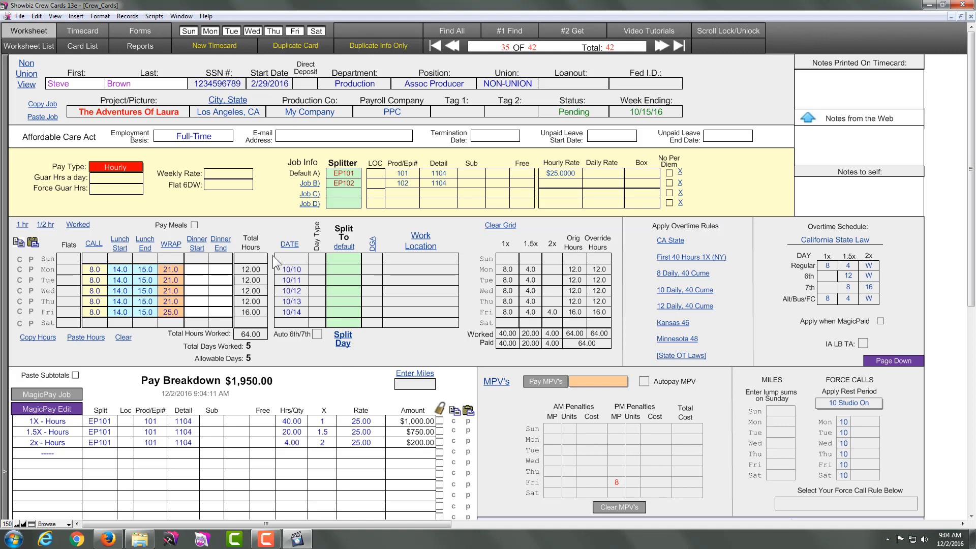
Switch the worksheet out of the non-union layout and look through the list of selectable overtime schedules
{"action": "left_click", "coordinate": [27, 77]}
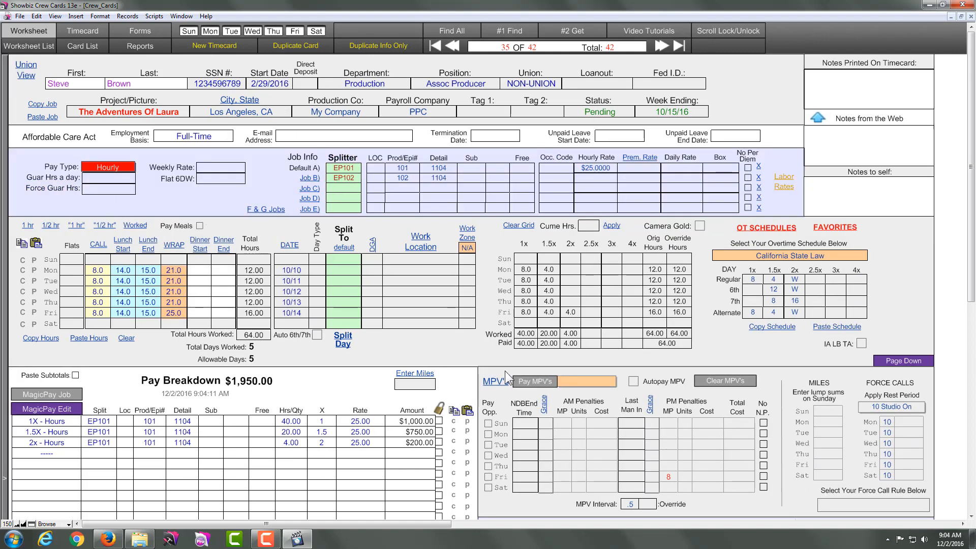
{"action": "left_click", "coordinate": [788, 256]}
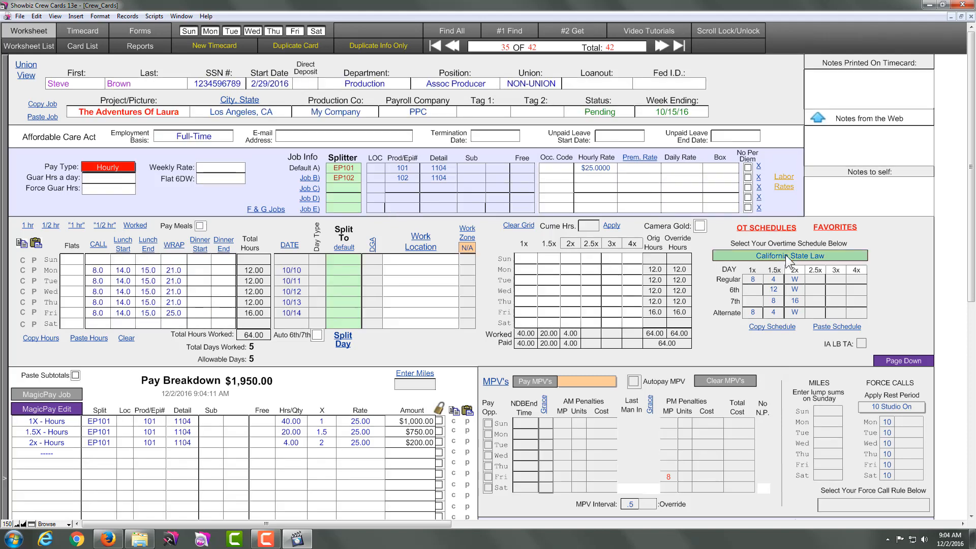
{"action": "scroll", "coordinate": [790, 268], "scroll_direction": "down", "scroll_amount": 15}
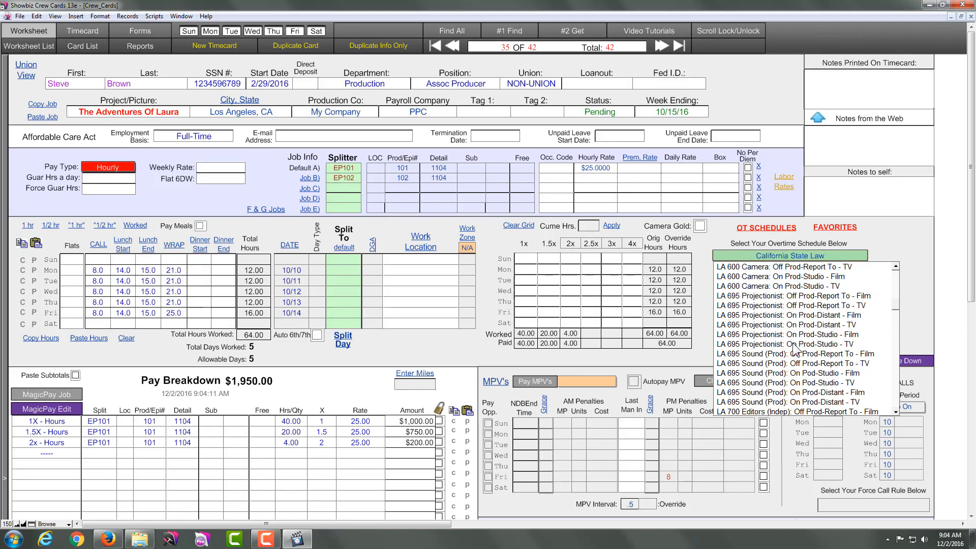
{"action": "scroll", "coordinate": [794, 353], "scroll_direction": "up", "scroll_amount": 15}
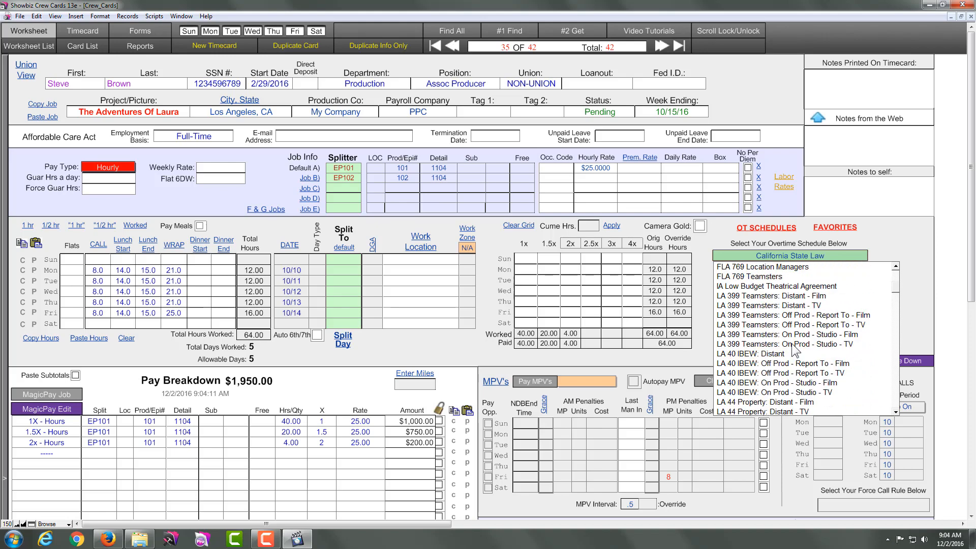
Open the full list of overtime schedules and find those with 600 in their name
{"action": "left_click", "coordinate": [781, 230]}
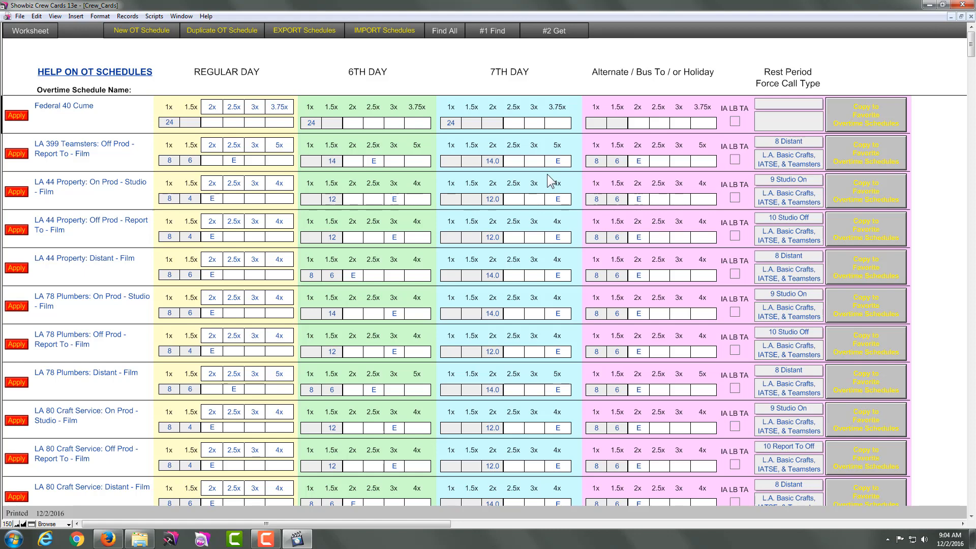
{"action": "left_click", "coordinate": [496, 34]}
{"action": "left_click", "coordinate": [102, 112]}
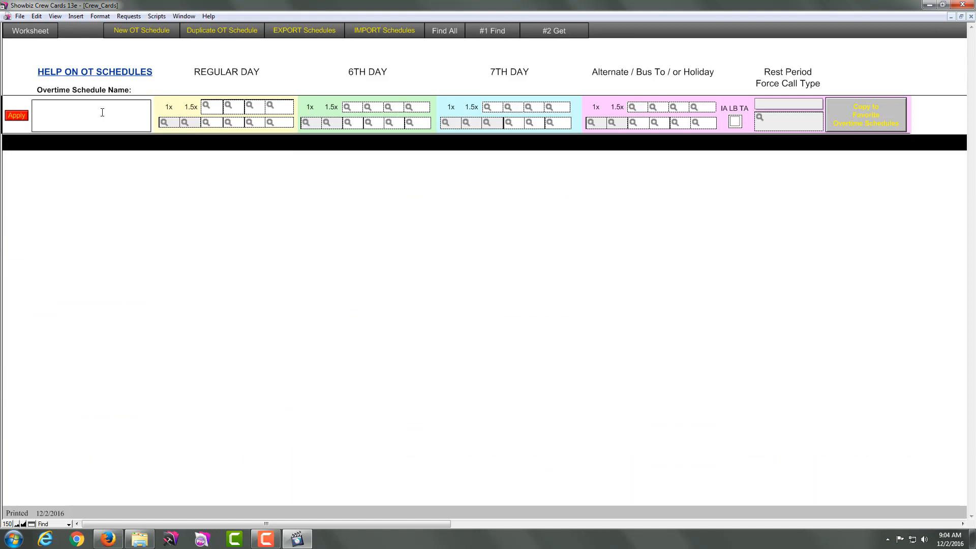
{"action": "type", "text": "600"}
{"action": "left_click", "coordinate": [537, 34]}
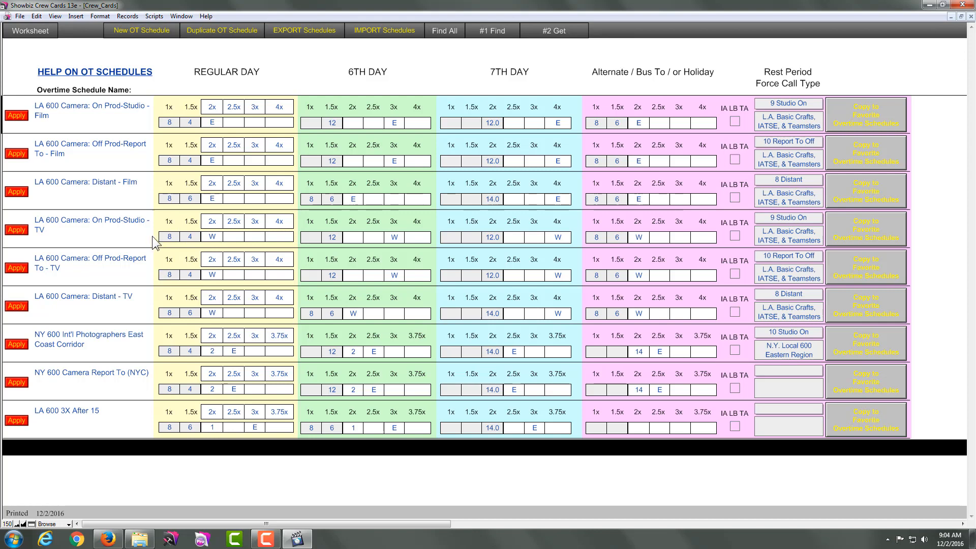
Apply the LA 600 Camera: On Prod-Studio - TV overtime schedule to the timecard and recalculate the job's pay with MagicPay
{"action": "left_click", "coordinate": [21, 232]}
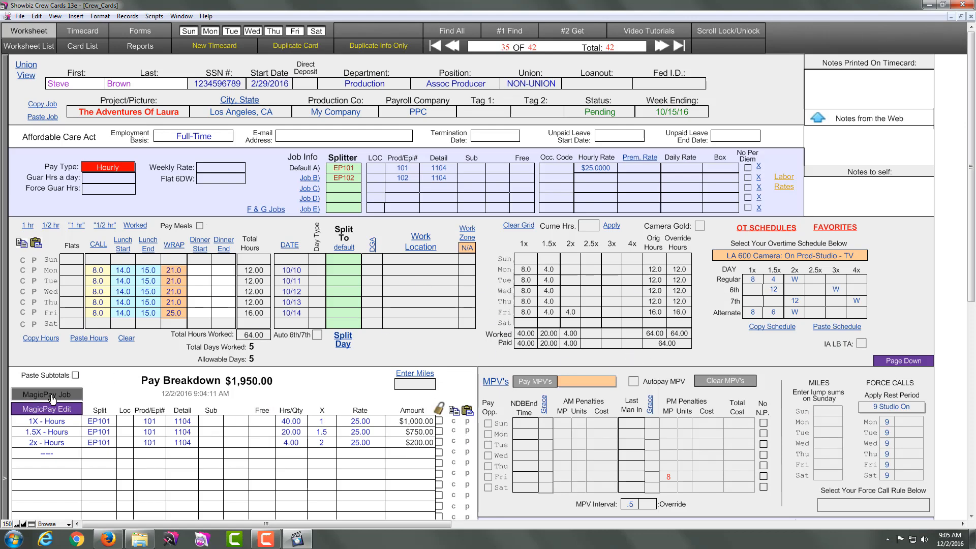
{"action": "left_click", "coordinate": [60, 413]}
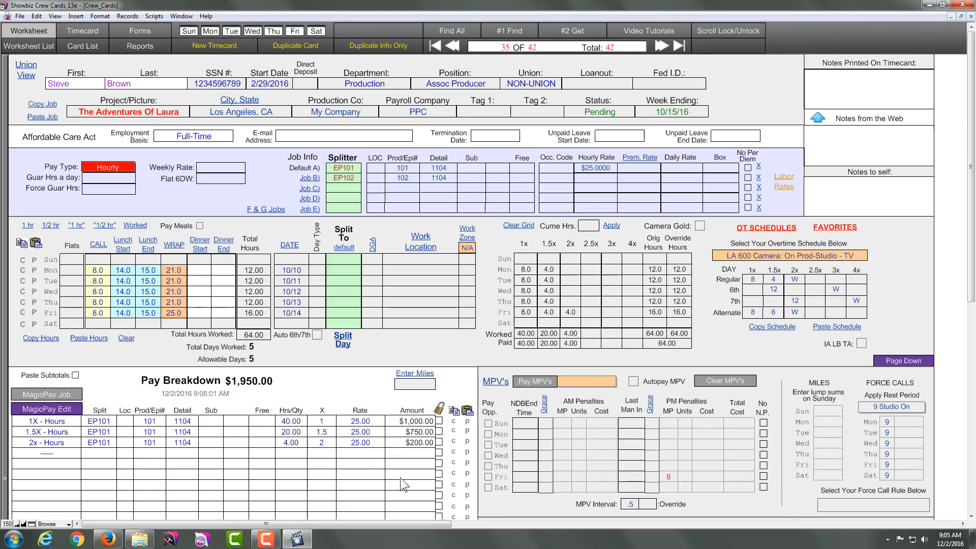